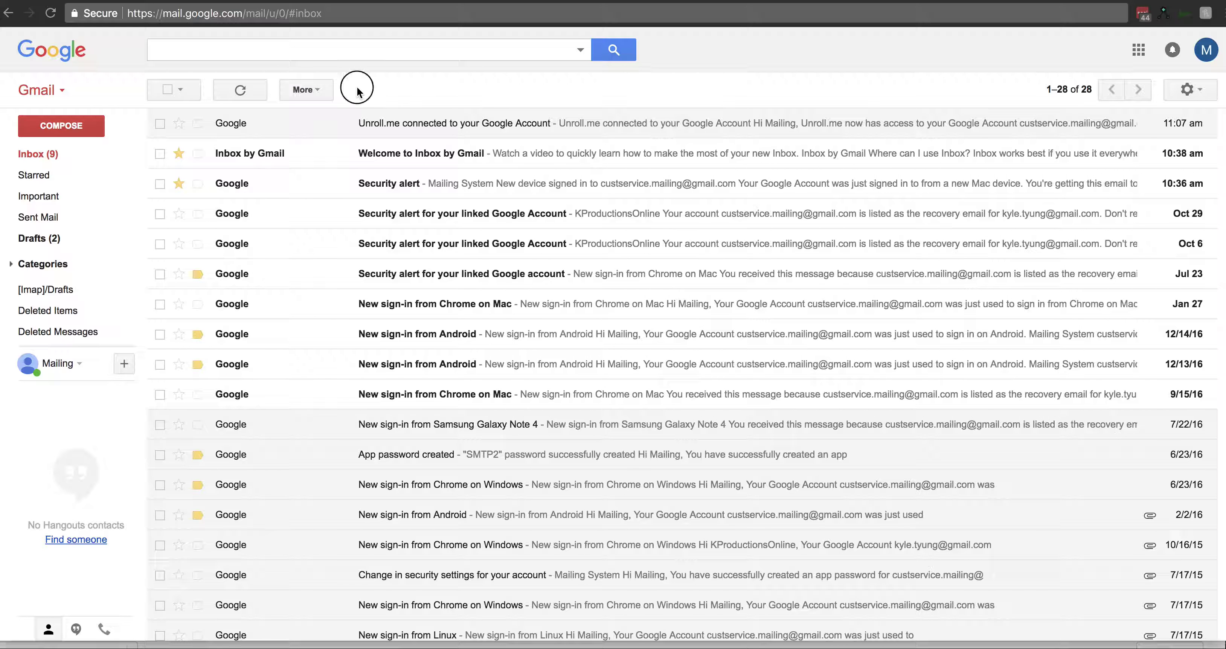
- Star the Oct 29 and Oct 6 linked-account security alerts and the 9/15/16 "New sign-in from Chrome on Mac" message
{"action": "left_click", "coordinate": [179, 214]}
{"action": "left_click", "coordinate": [179, 243]}
{"action": "left_click", "coordinate": [178, 395]}
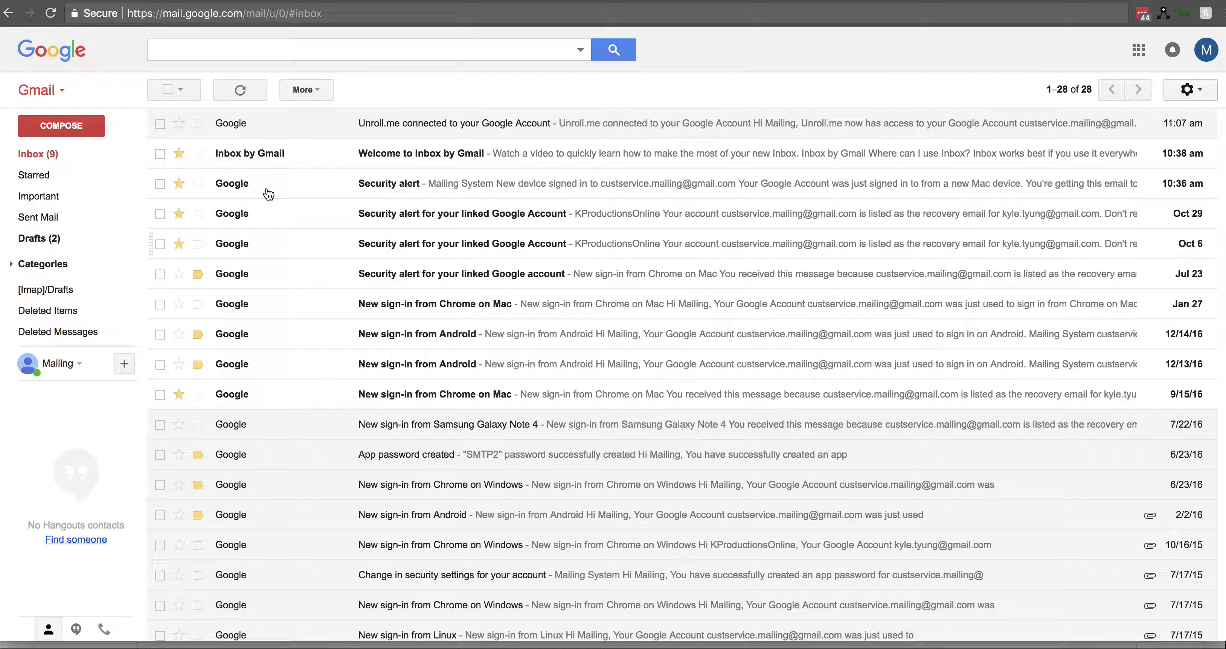
- Select all conversations in the inbox and archive them
{"action": "left_click", "coordinate": [183, 91]}
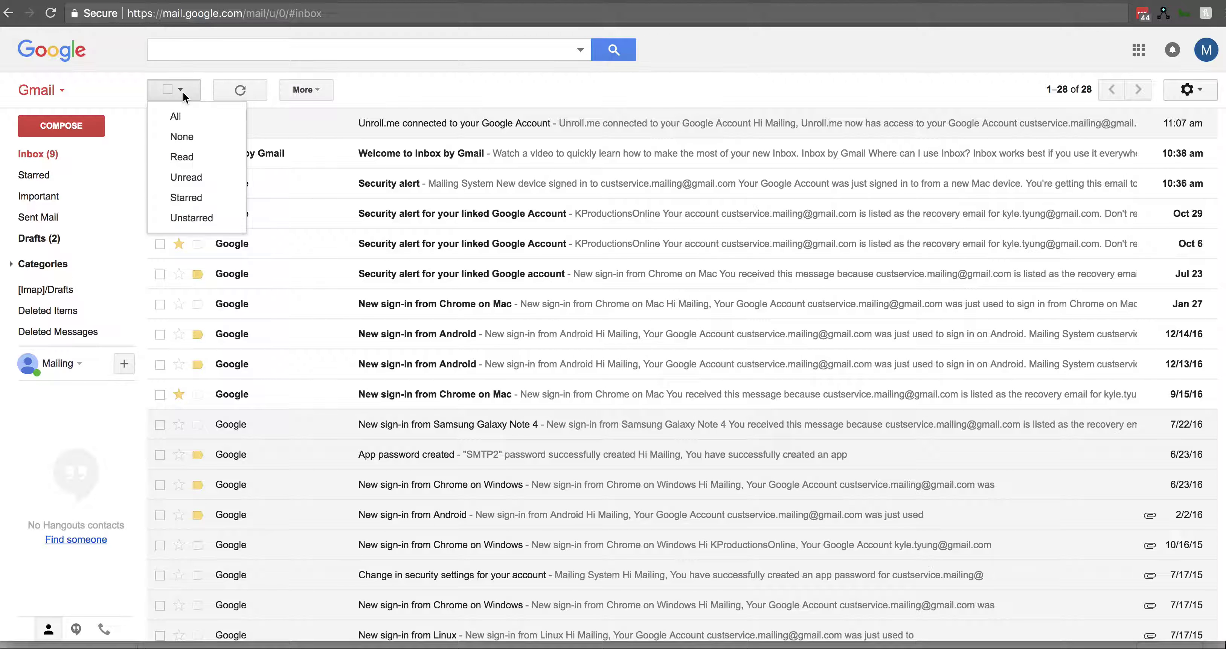
{"action": "left_click", "coordinate": [190, 121]}
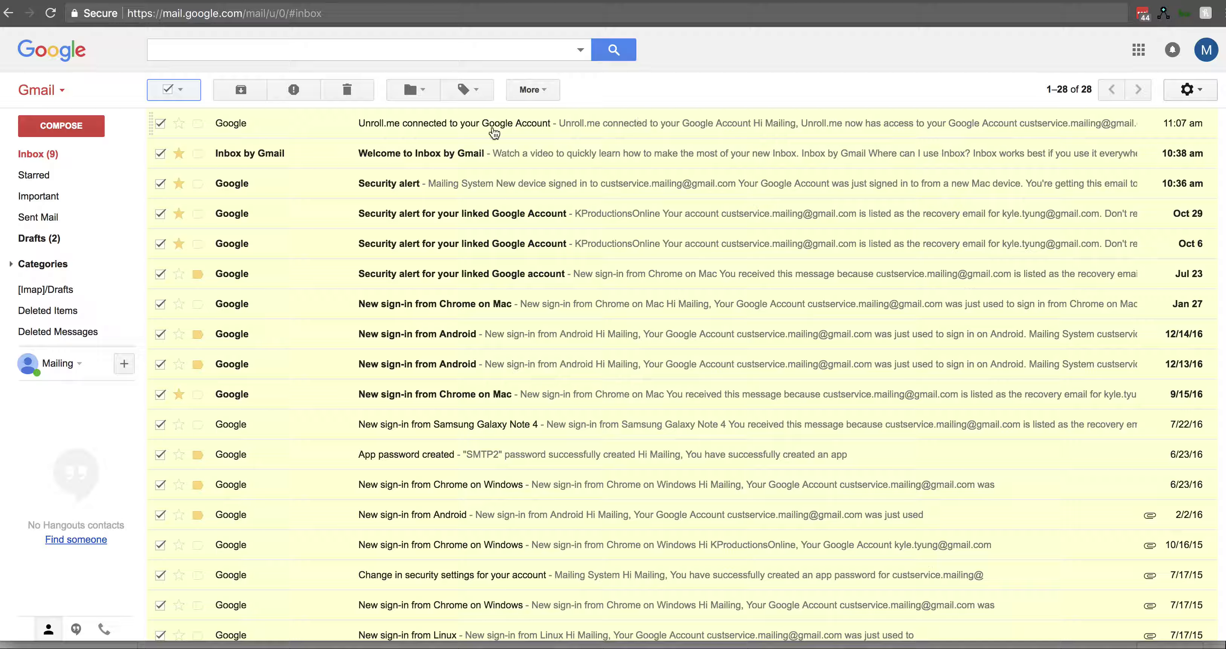
{"action": "left_click", "coordinate": [251, 91]}
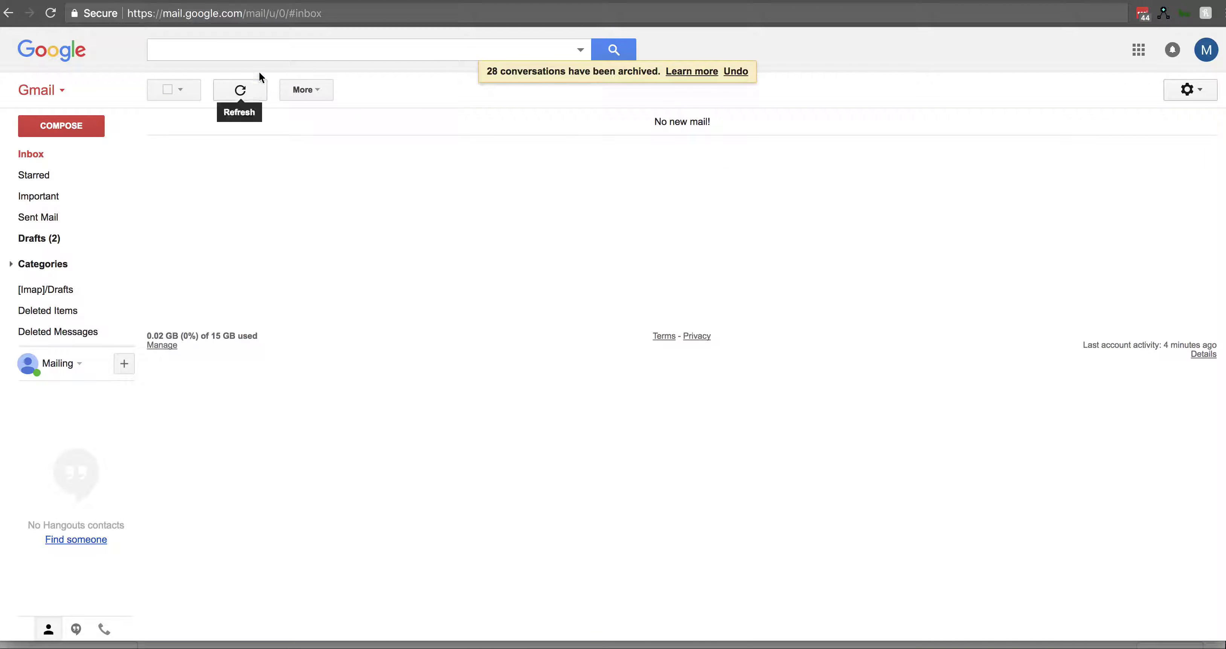
- Search the mail for is:starred
{"action": "left_click", "coordinate": [263, 50]}
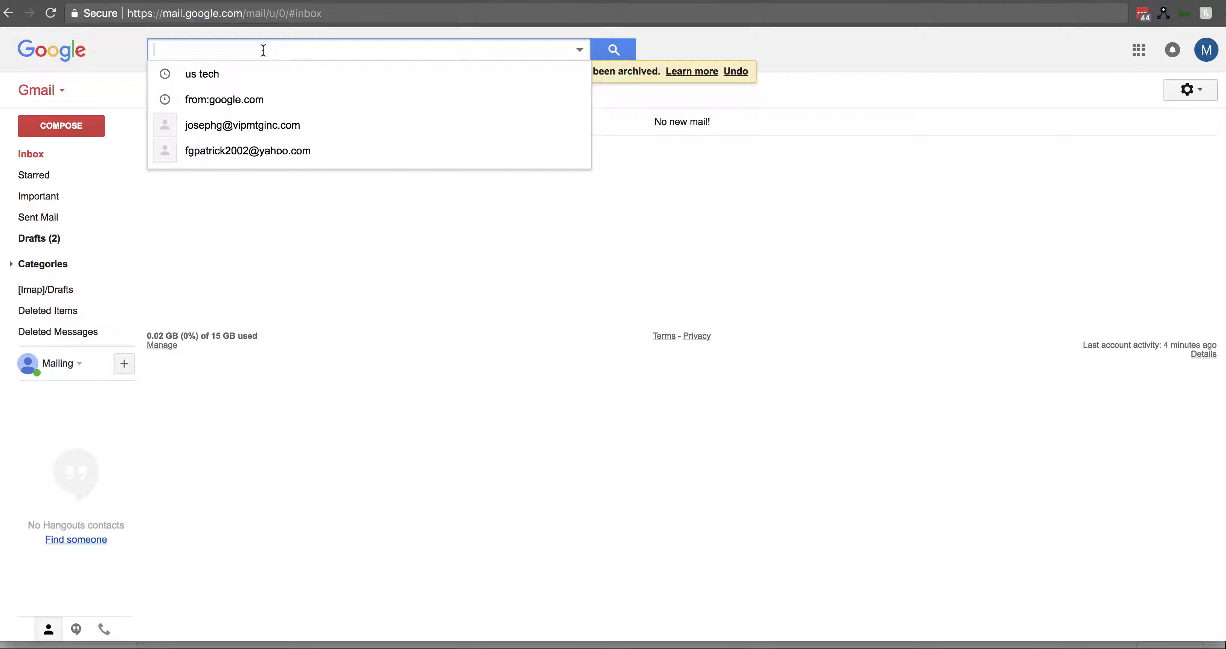
{"action": "type", "text": "is:s"}
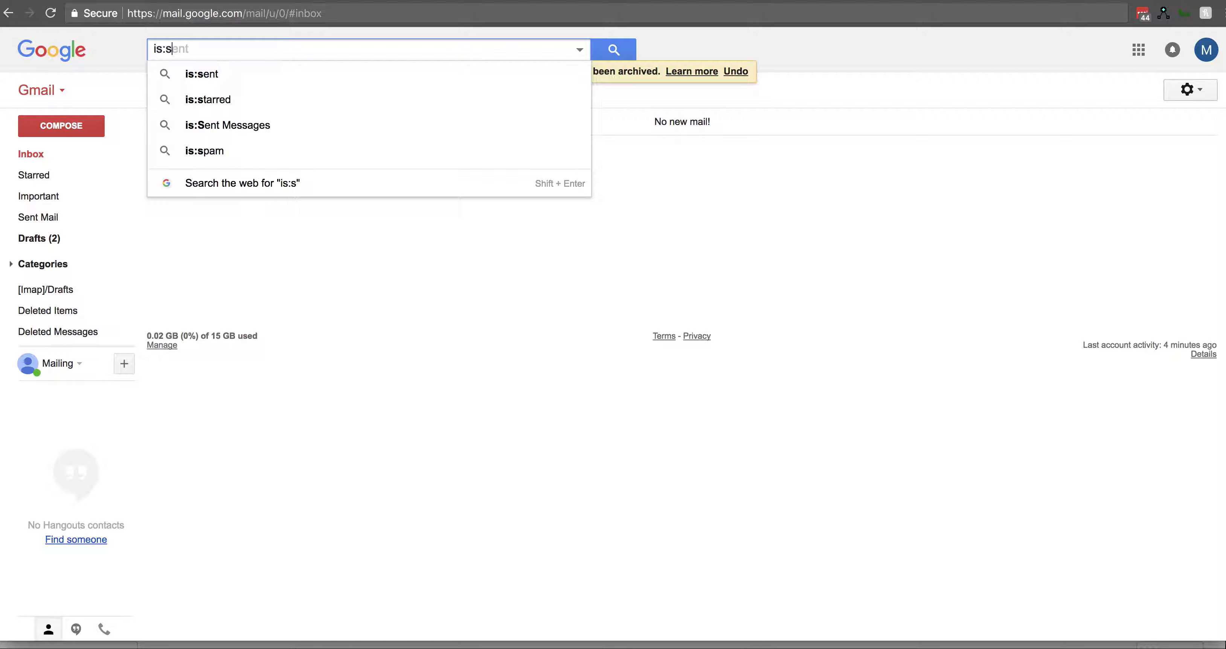
{"action": "type", "text": "tar"}
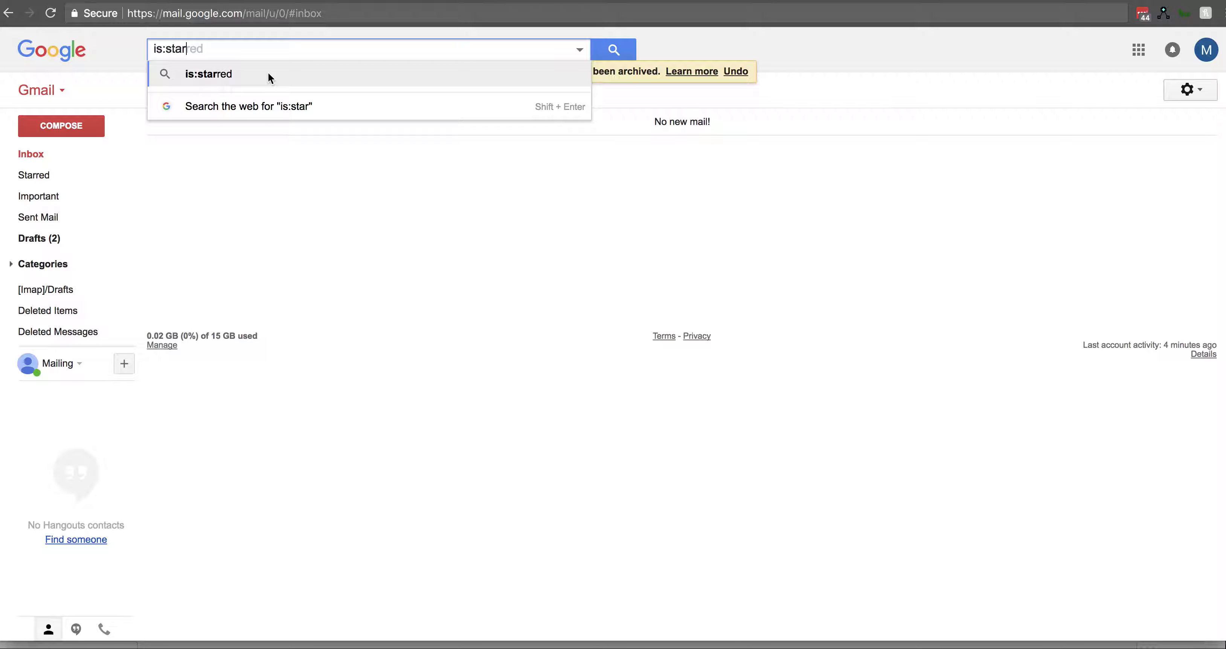
{"action": "left_click", "coordinate": [270, 77]}
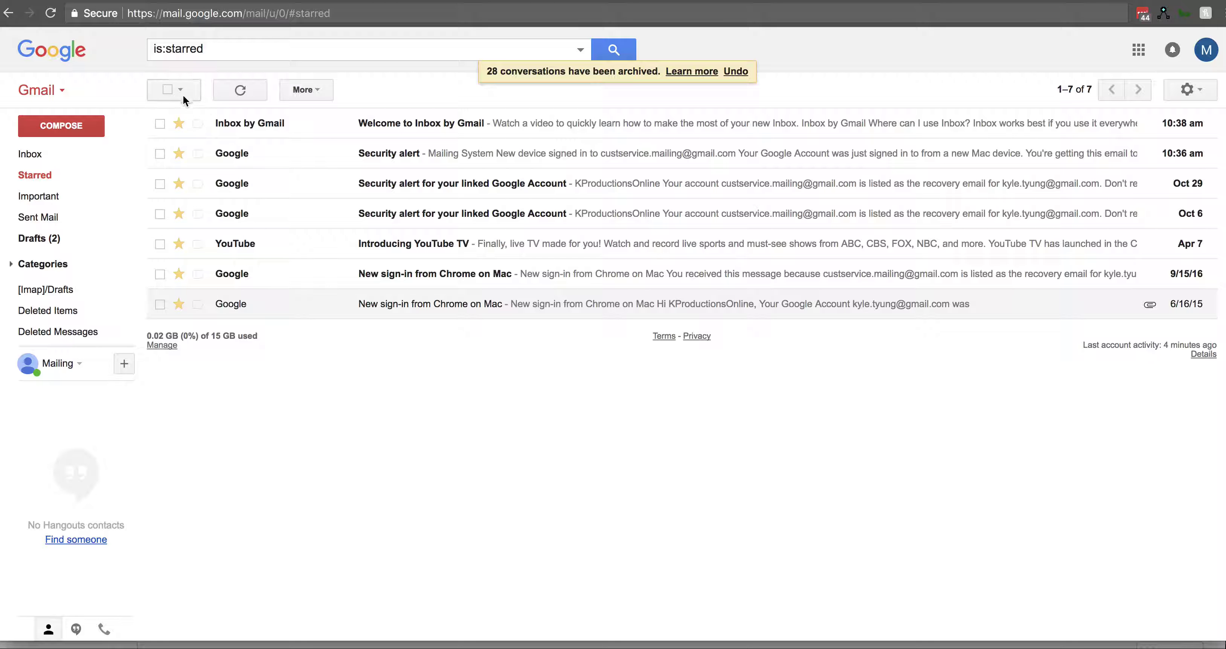
- Move all the starred conversations found back to the inbox, then open the inbox and clear the selection
{"action": "left_click", "coordinate": [168, 90]}
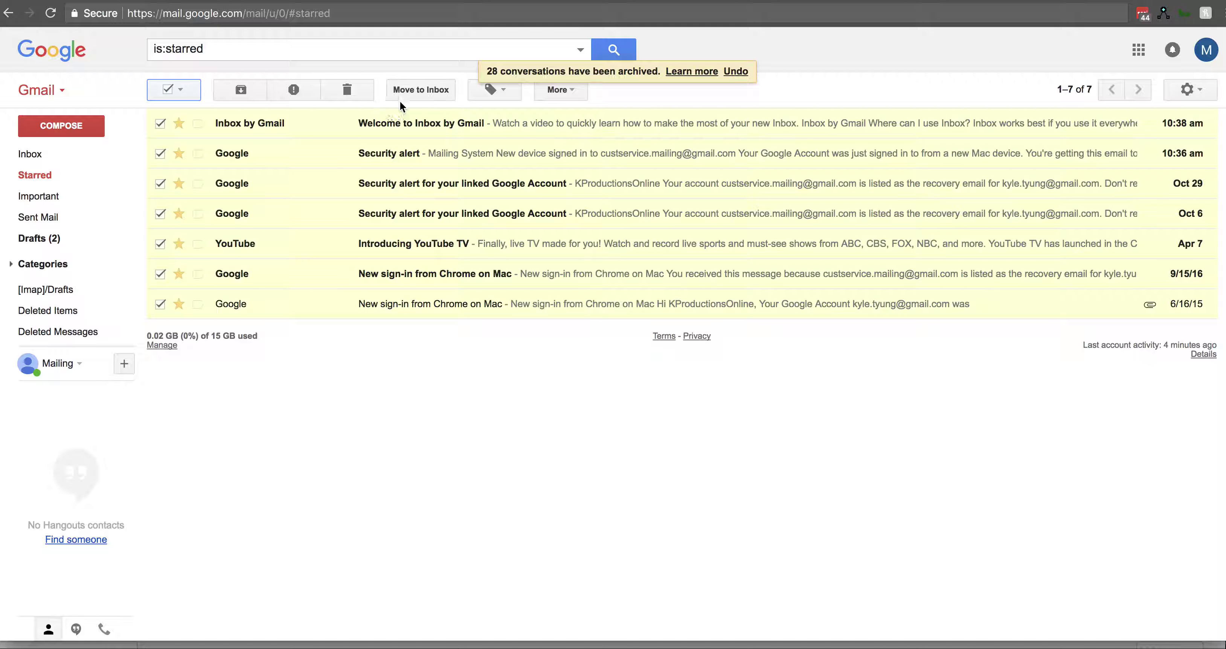
{"action": "left_click", "coordinate": [418, 92]}
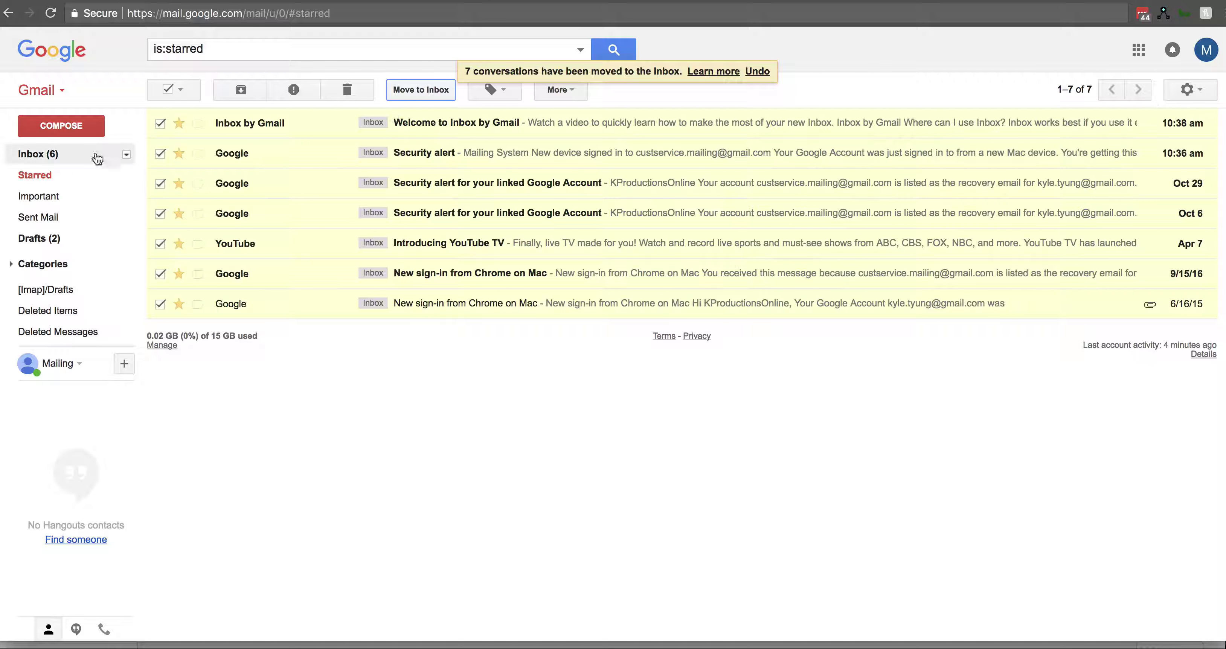
{"action": "left_click", "coordinate": [67, 155]}
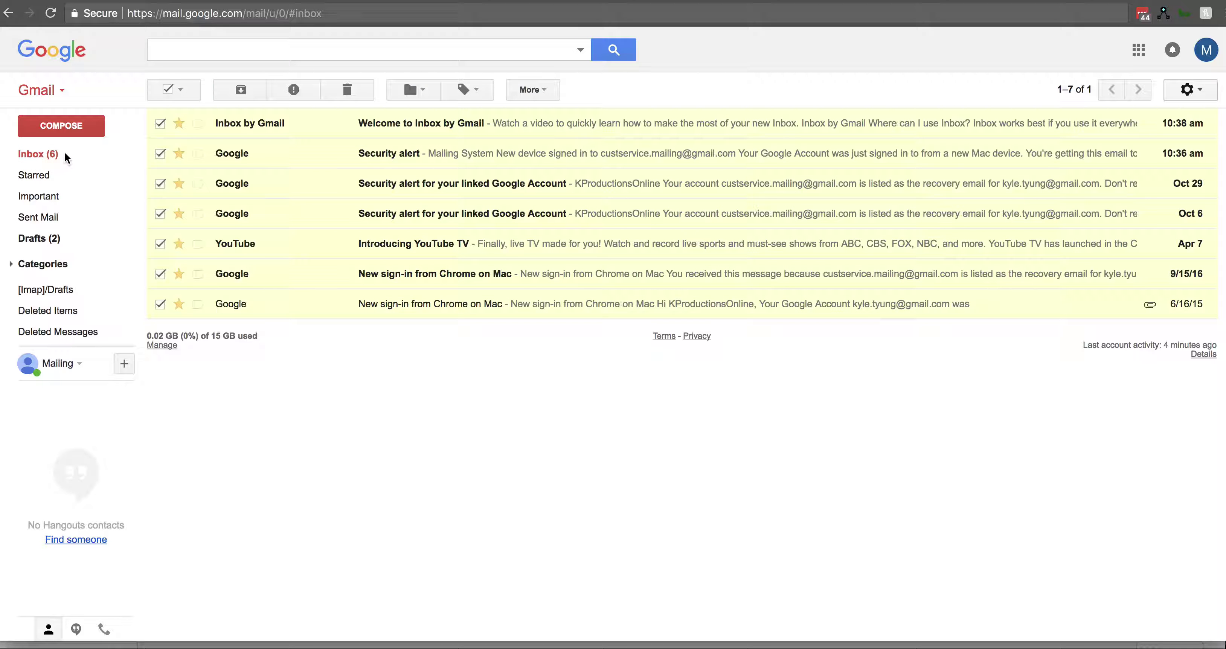
{"action": "left_click", "coordinate": [168, 90]}
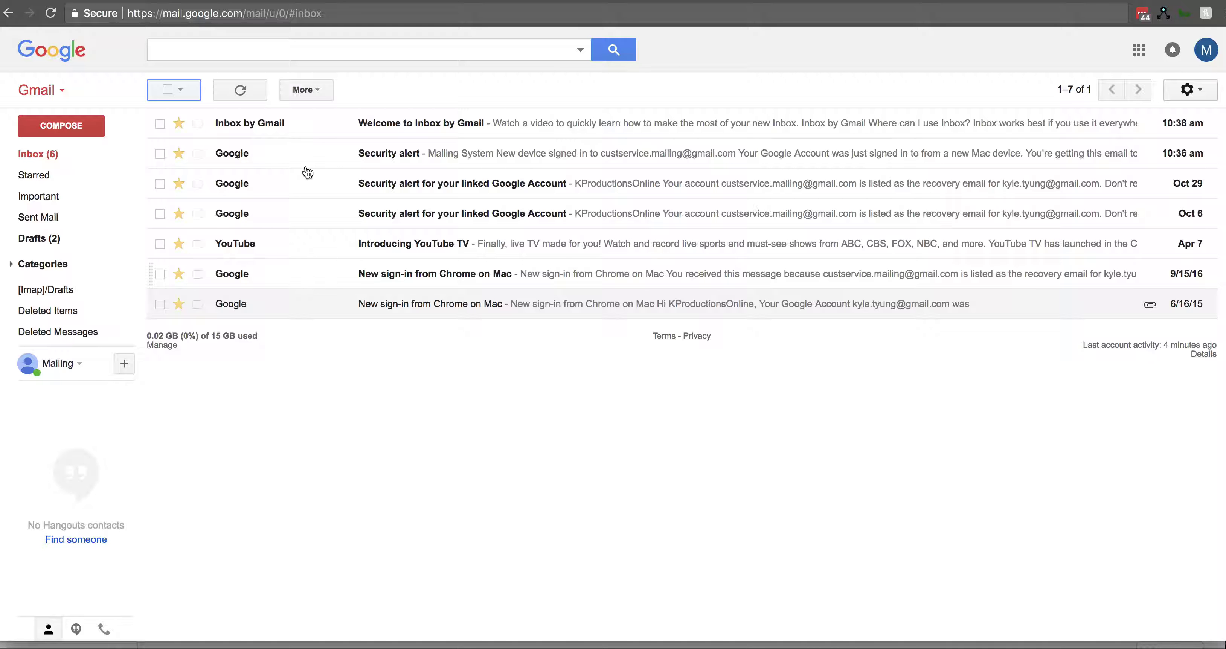
- Search the mail for from:google.com
{"action": "left_click", "coordinate": [220, 52]}
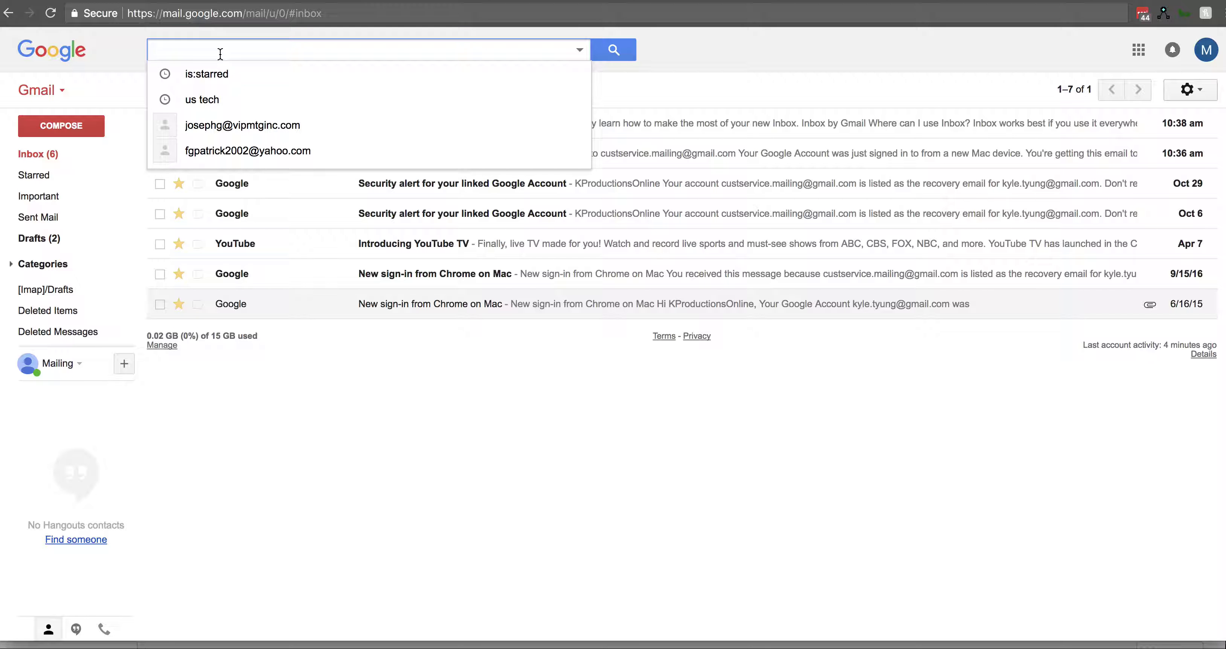
{"action": "type", "text": "good"}
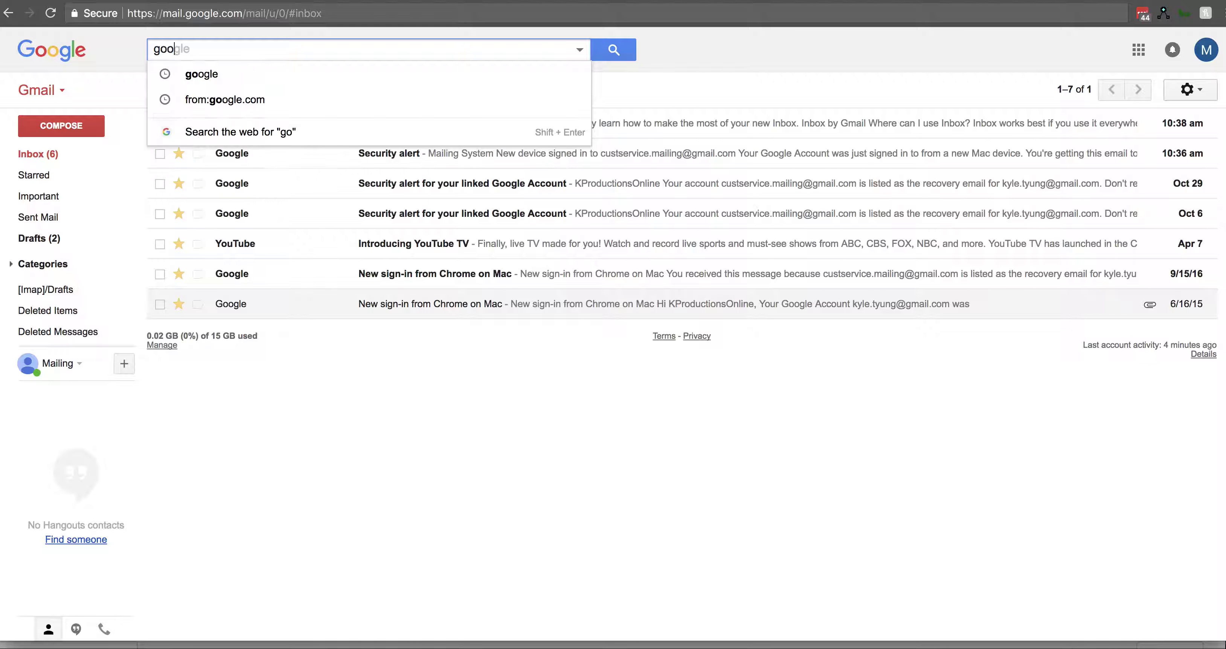
{"action": "key", "text": "super+a"}
{"action": "type", "text": "from:google.com"}
{"action": "key", "text": "Return"}
- Move all the messages found from google.com to the inbox, then open the inbox and clear the selection
{"action": "left_click", "coordinate": [167, 89]}
{"action": "left_click", "coordinate": [440, 91]}
{"action": "left_click", "coordinate": [95, 153]}
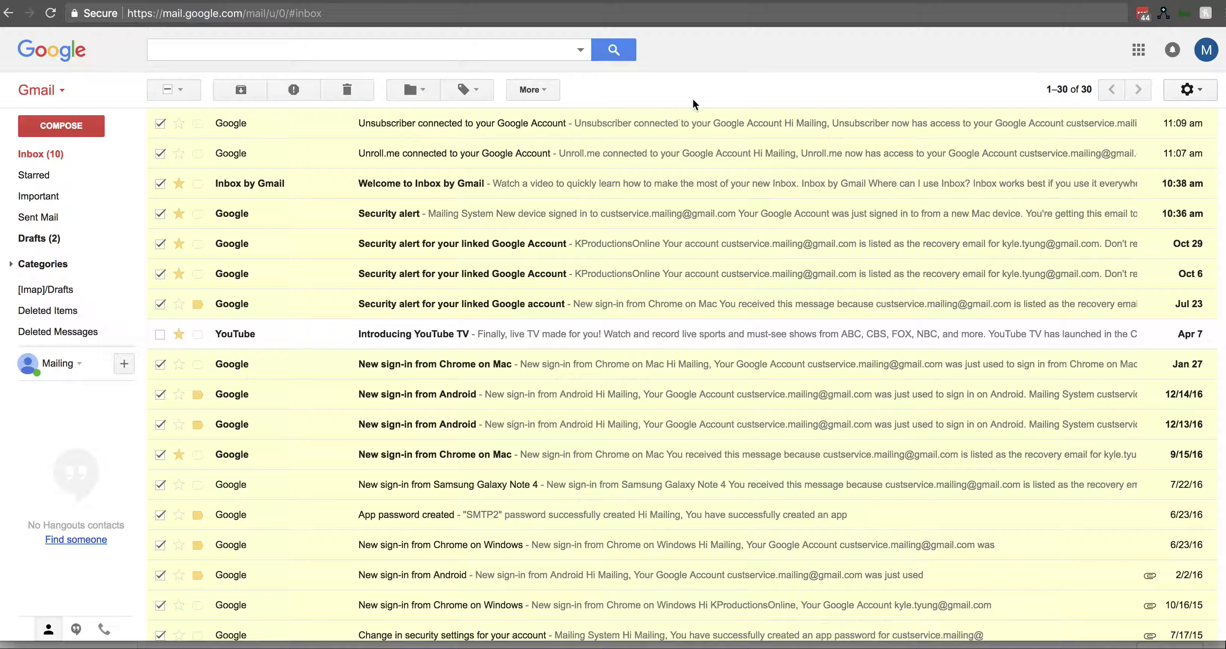
{"action": "left_click", "coordinate": [167, 89]}
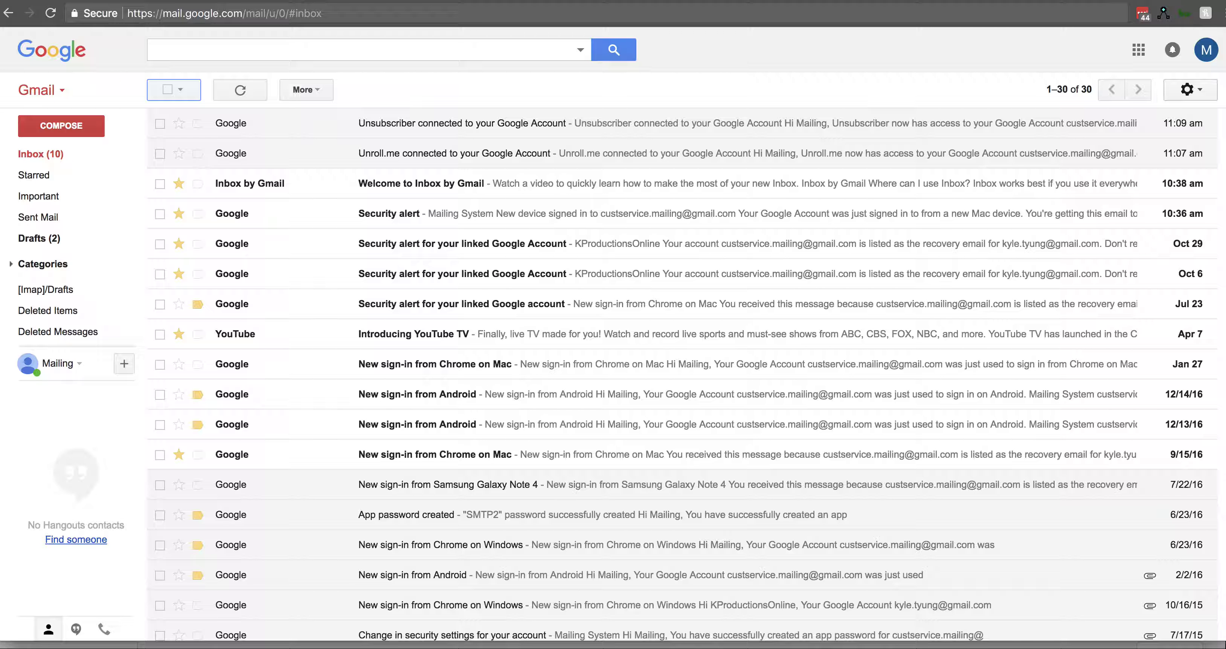
- Switch to Inbox by Gmail and examine the snooze options for the "Welcome to Inbox by Gmail" message without snoozing it
{"action": "left_click", "coordinate": [278, 2]}
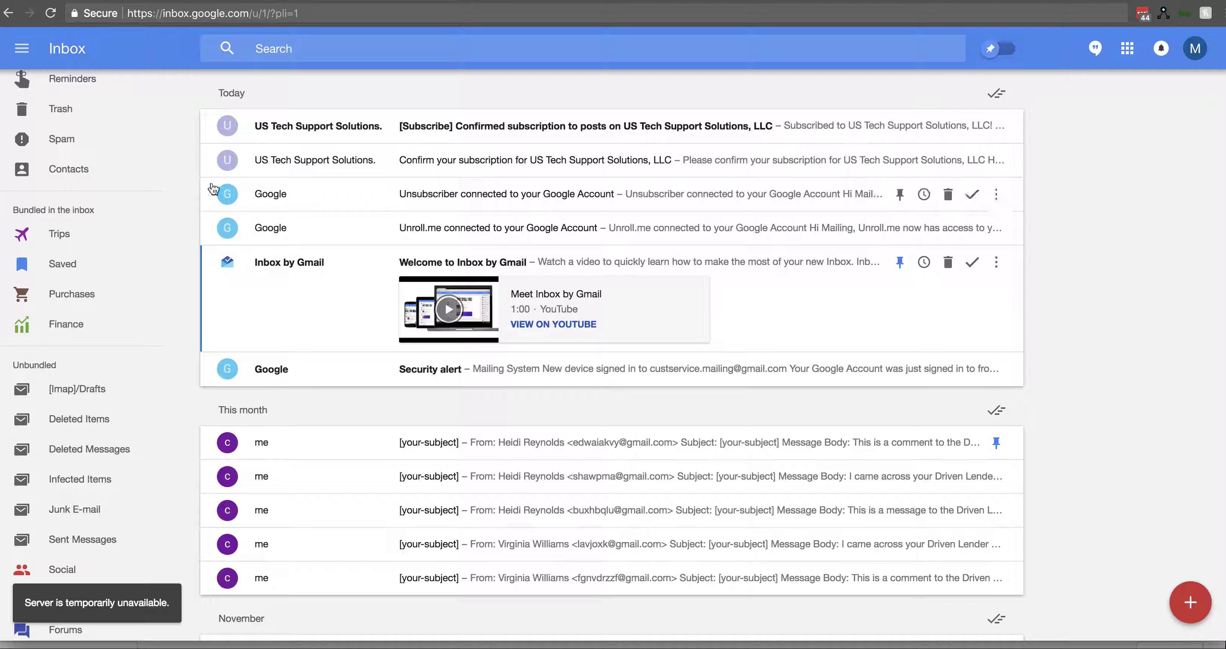
{"action": "scroll", "coordinate": [142, 173], "scroll_direction": "down", "scroll_amount": 5}
{"action": "scroll", "coordinate": [142, 183], "scroll_direction": "up", "scroll_amount": 10}
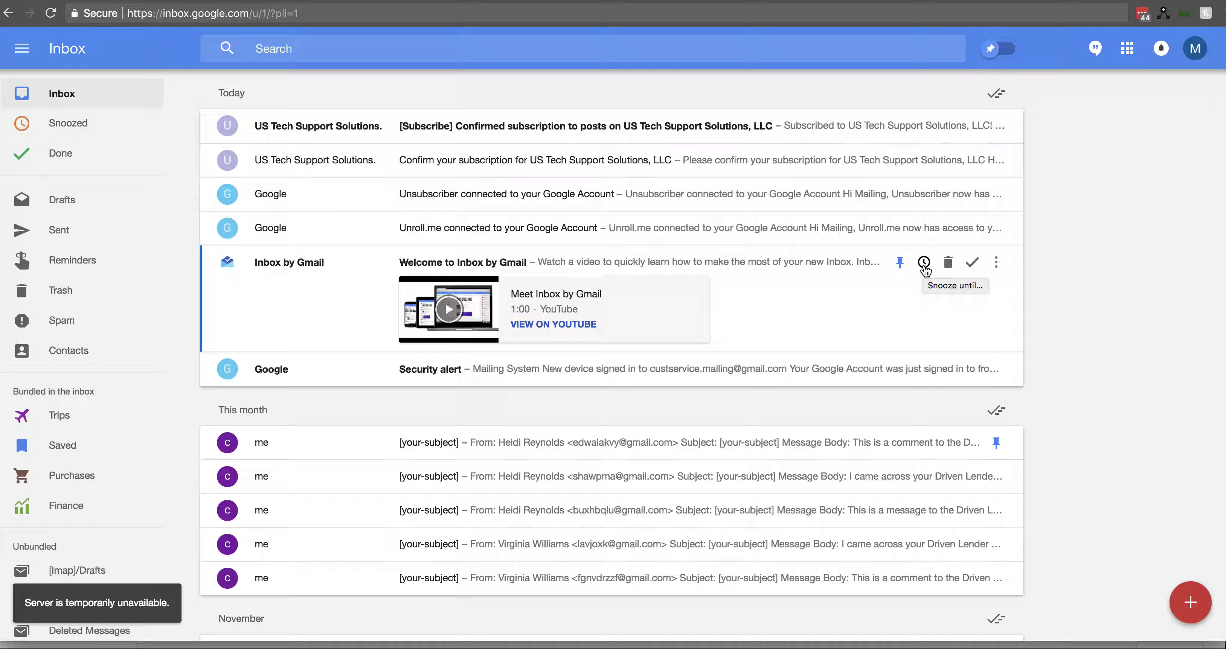
{"action": "left_click", "coordinate": [924, 263]}
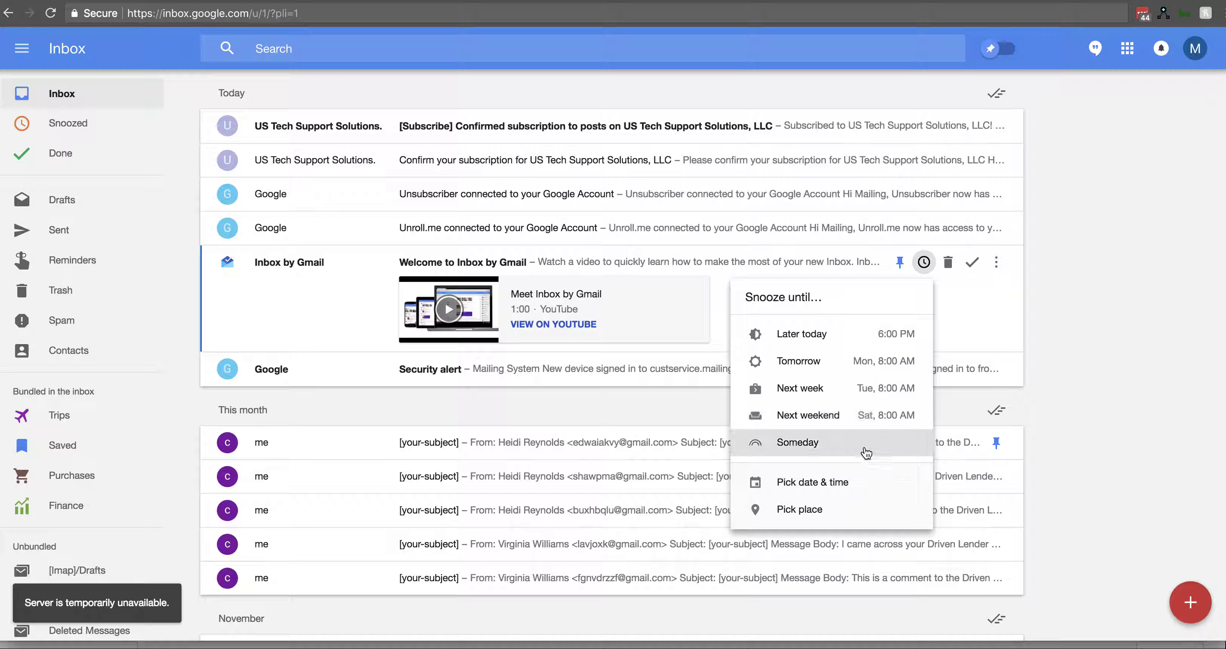
{"action": "left_click", "coordinate": [1063, 314]}
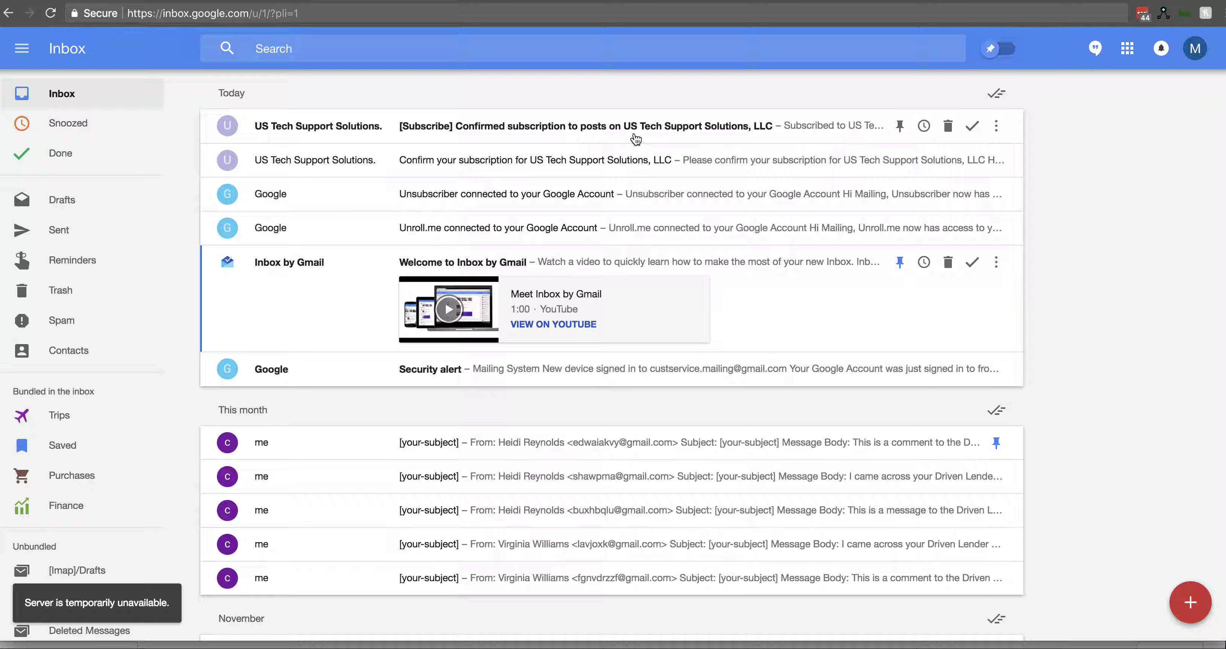
- Pin both US Tech Support Solutions messages and the fourth message under This month, and check the pinned-only view
{"action": "left_click", "coordinate": [901, 127]}
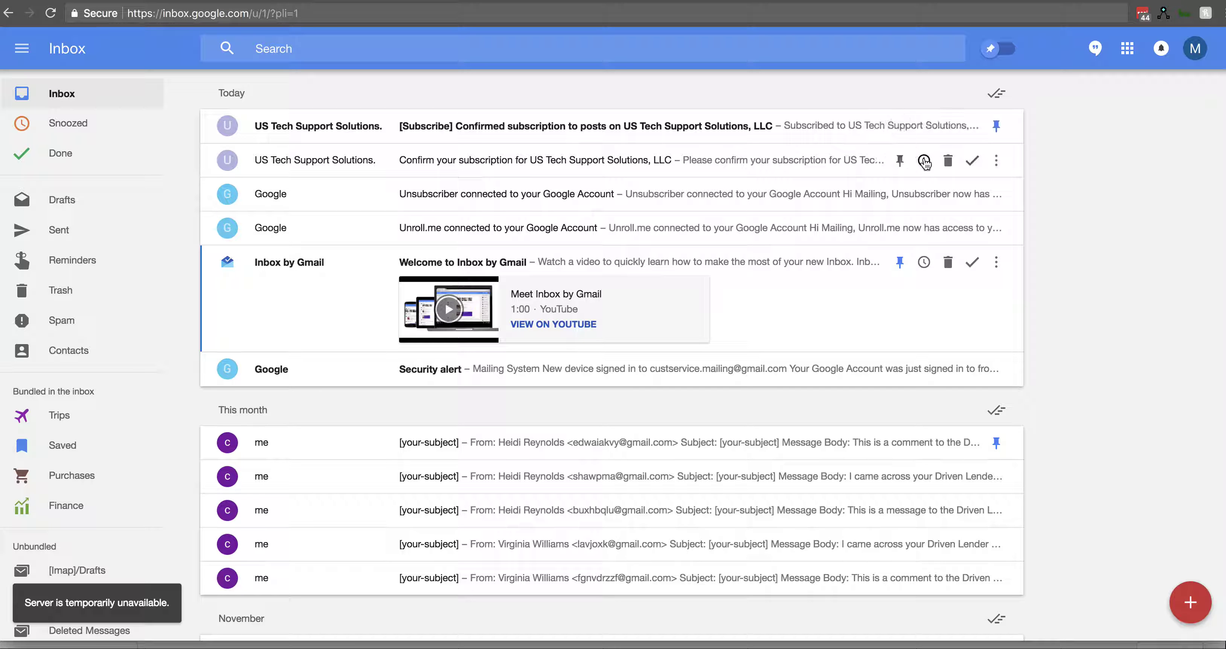
{"action": "left_click", "coordinate": [899, 160]}
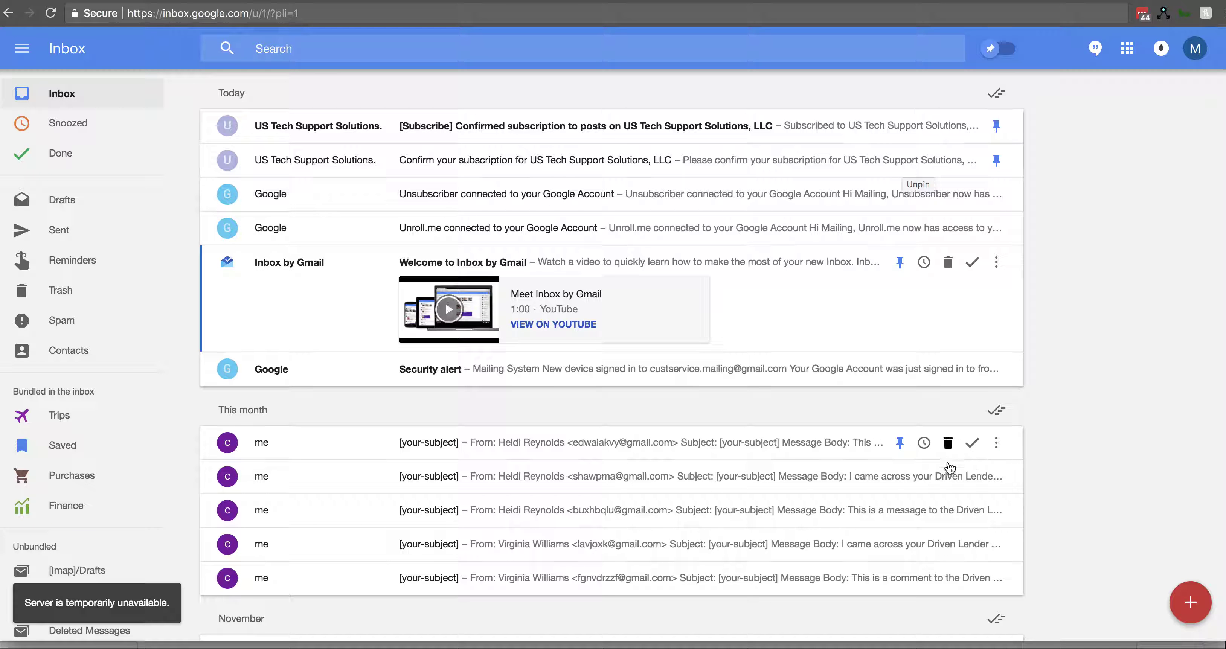
{"action": "left_click", "coordinate": [900, 544]}
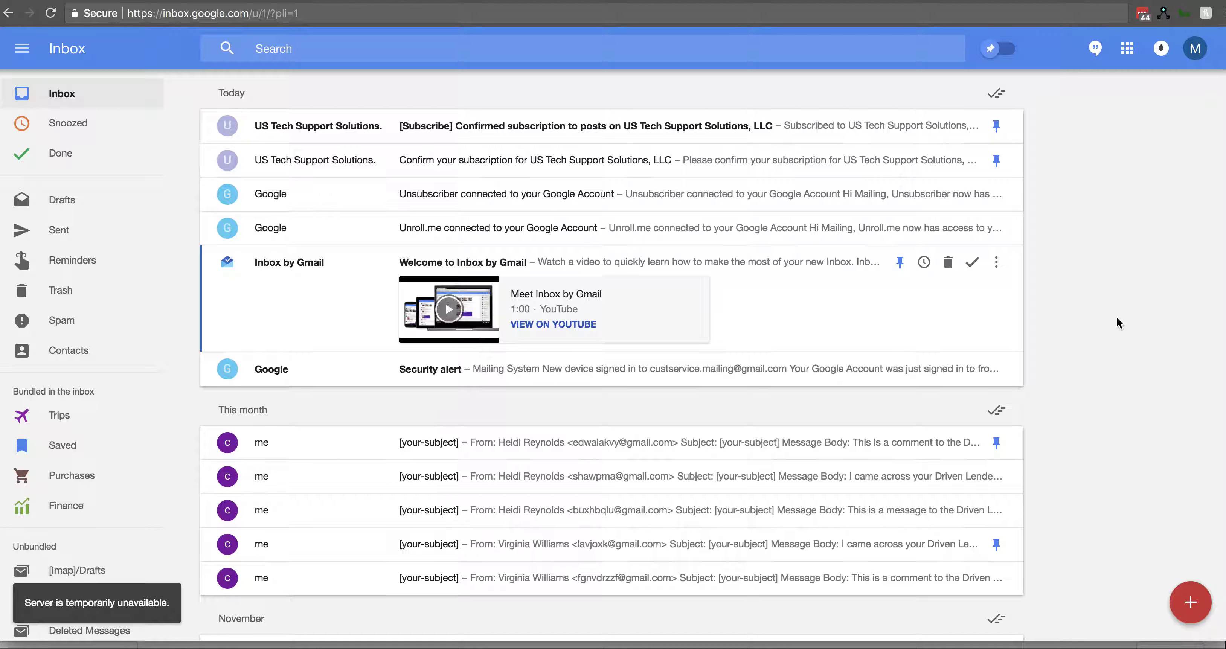
{"action": "left_click", "coordinate": [997, 51]}
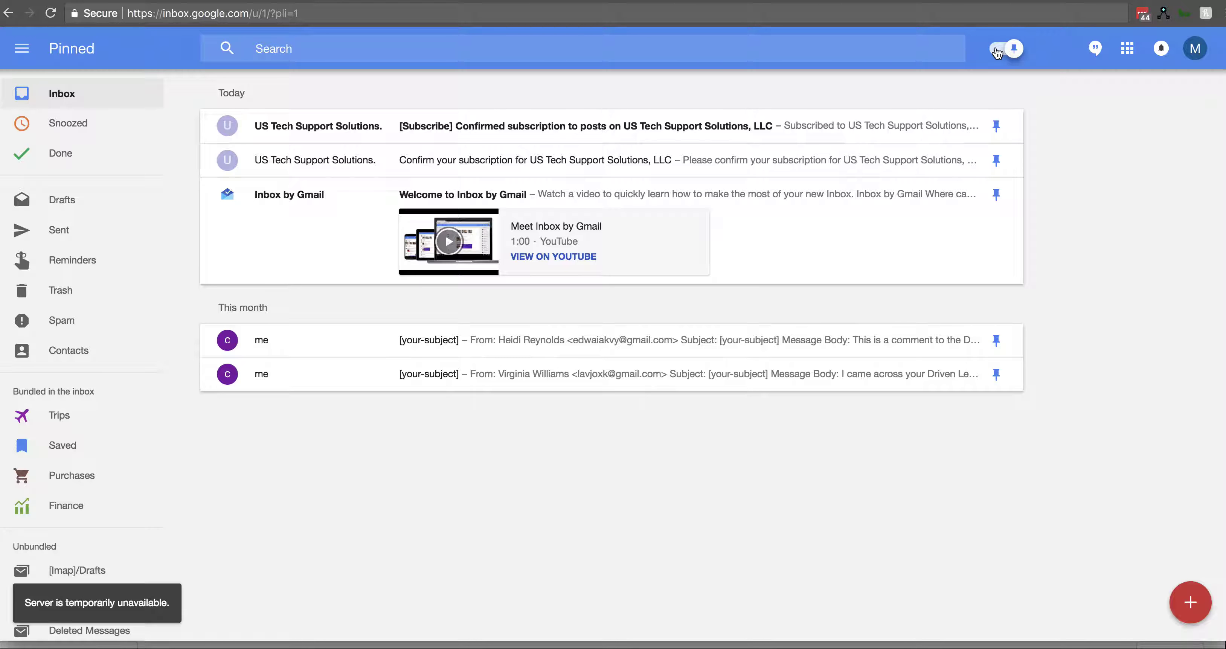
{"action": "left_click", "coordinate": [1008, 51]}
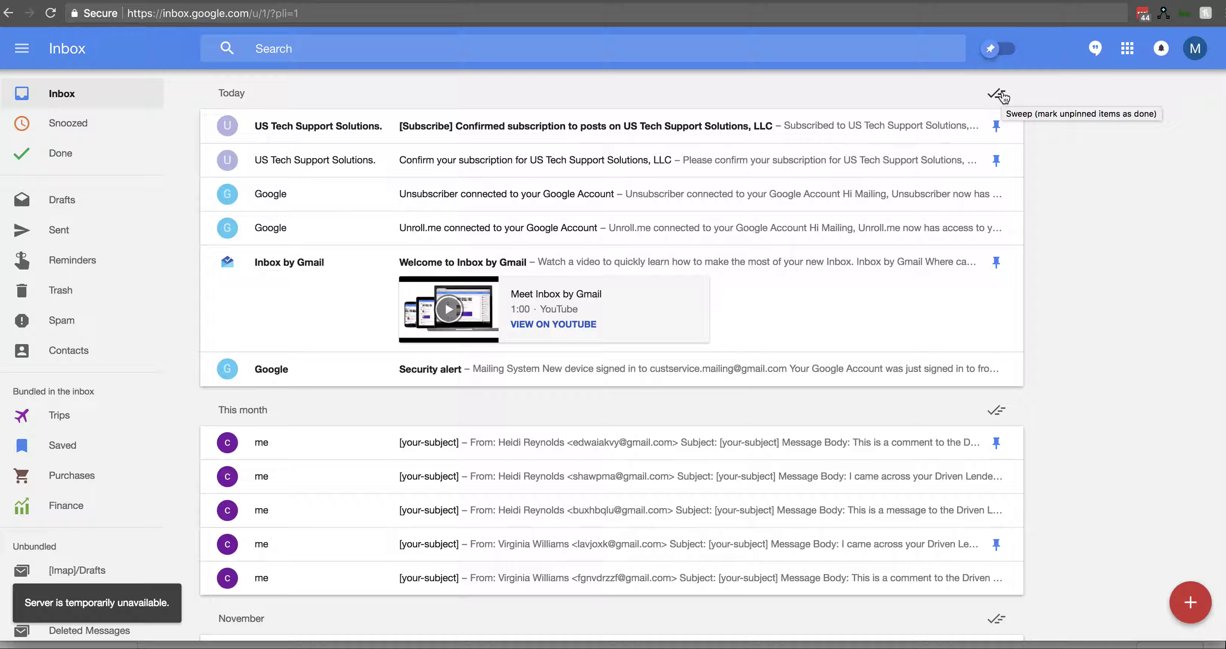
- Sweep the unpinned messages of Today, This month, November and every older date group as done, confirming the bulk sweep of Earlier
{"action": "left_click", "coordinate": [1004, 97]}
{"action": "left_click", "coordinate": [1003, 310]}
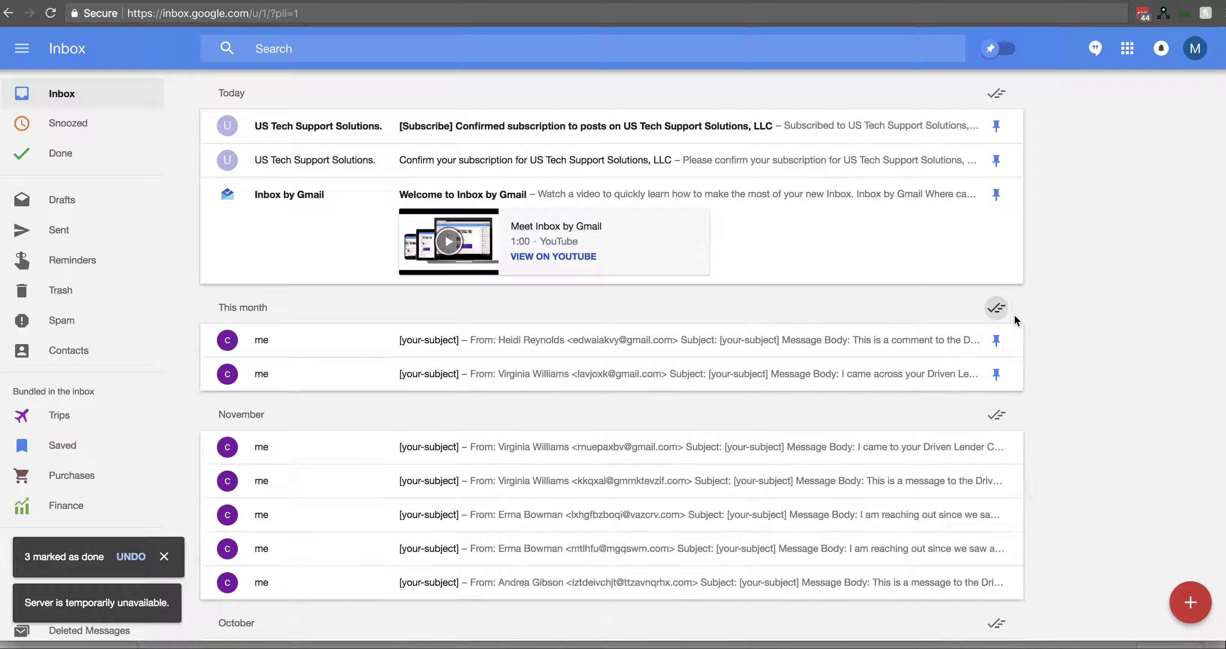
{"action": "left_click", "coordinate": [999, 418]}
{"action": "left_click", "coordinate": [998, 424]}
{"action": "left_click", "coordinate": [999, 424]}
{"action": "left_click", "coordinate": [999, 424]}
{"action": "left_click", "coordinate": [998, 419]}
{"action": "left_click", "coordinate": [998, 419]}
{"action": "left_click", "coordinate": [998, 420]}
{"action": "left_click", "coordinate": [998, 420]}
{"action": "left_click", "coordinate": [998, 420]}
{"action": "left_click", "coordinate": [998, 418]}
{"action": "left_click", "coordinate": [998, 419]}
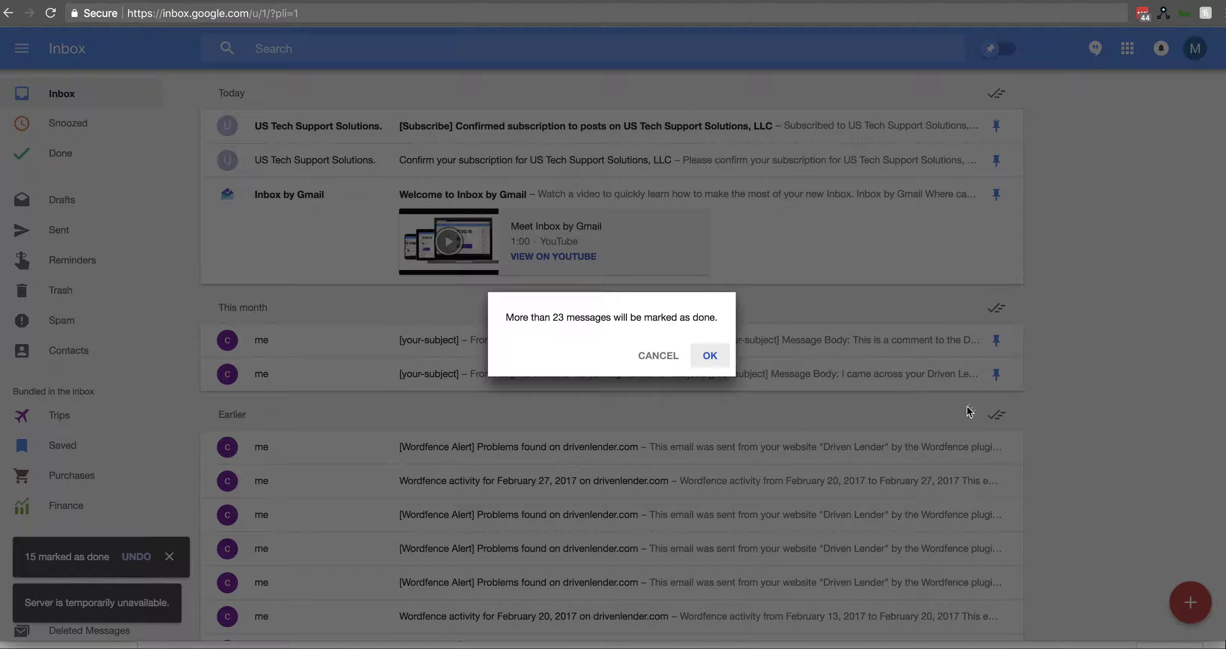
{"action": "left_click", "coordinate": [716, 355]}
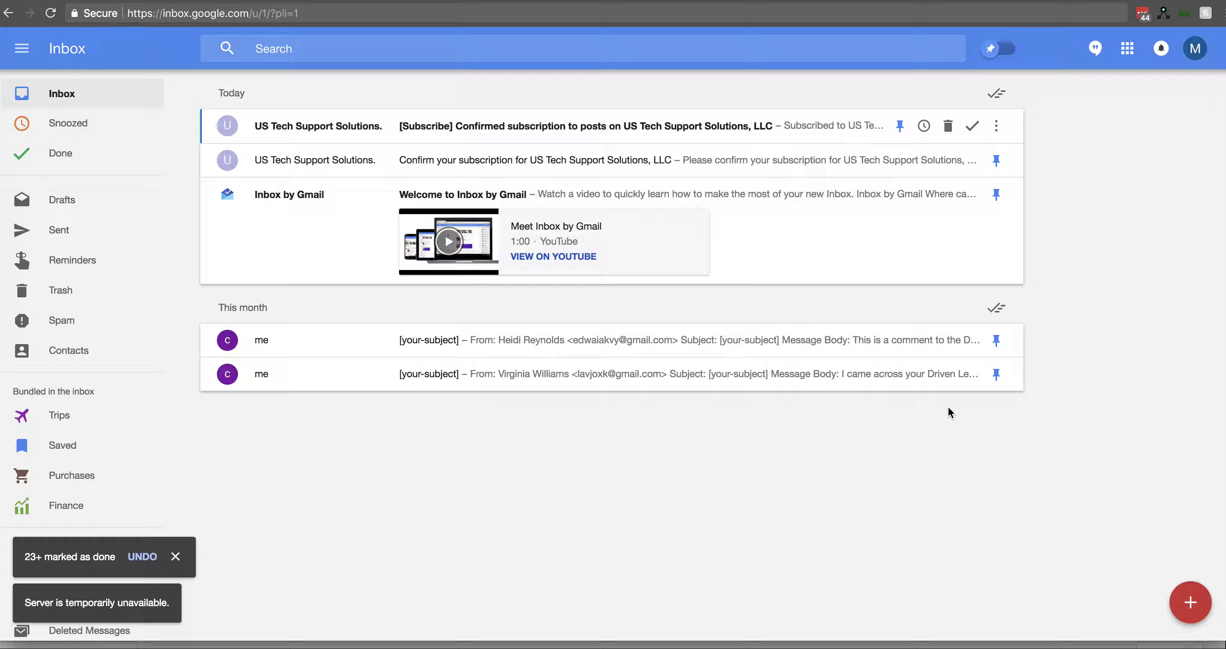
{"action": "mouse_move", "coordinate": [998, 350]}
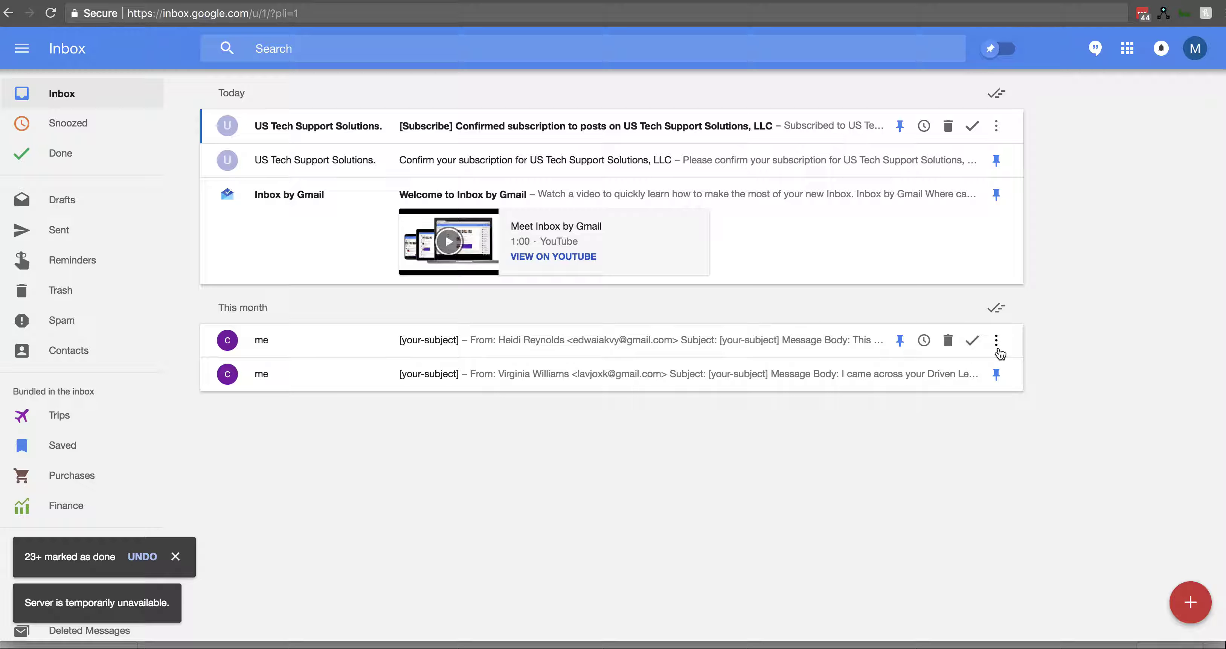